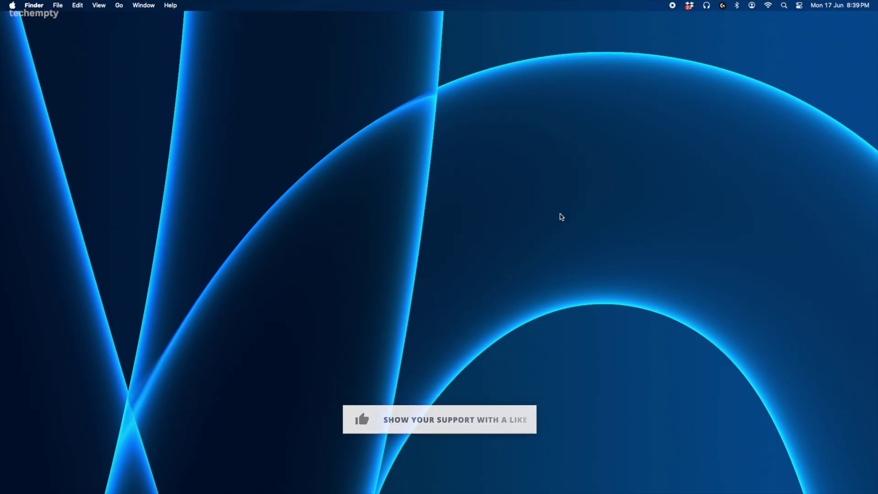
- Create a desktop folder named 'Mac Share' and drag it to the top-right corner
right_click(556, 203)
click(567, 210)
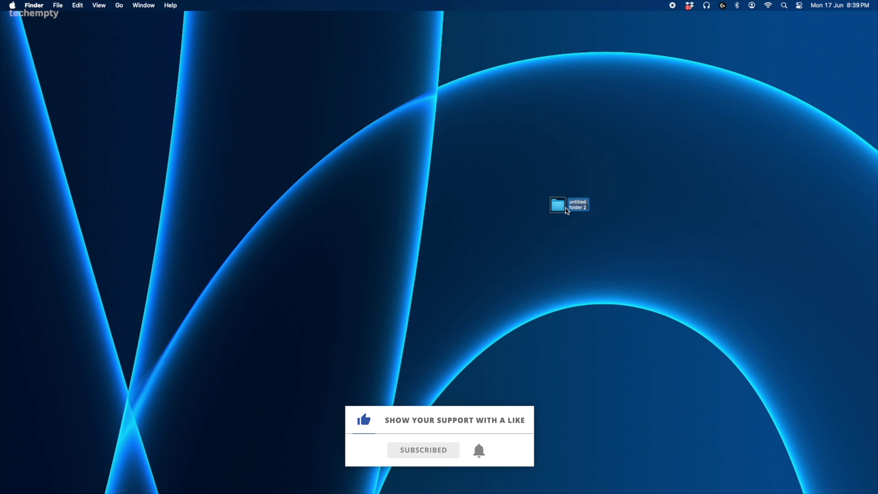
text(Mac Share)
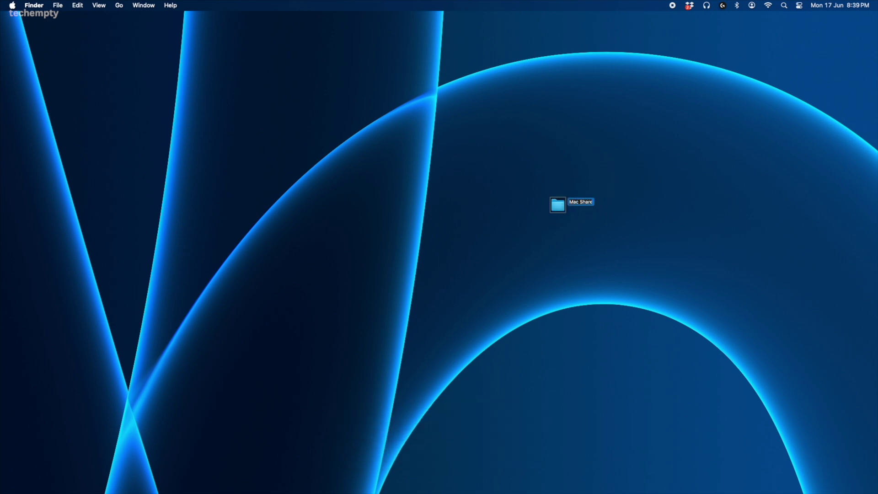
key(Return)
drag(558, 216, 829, 45)
click(12, 5)
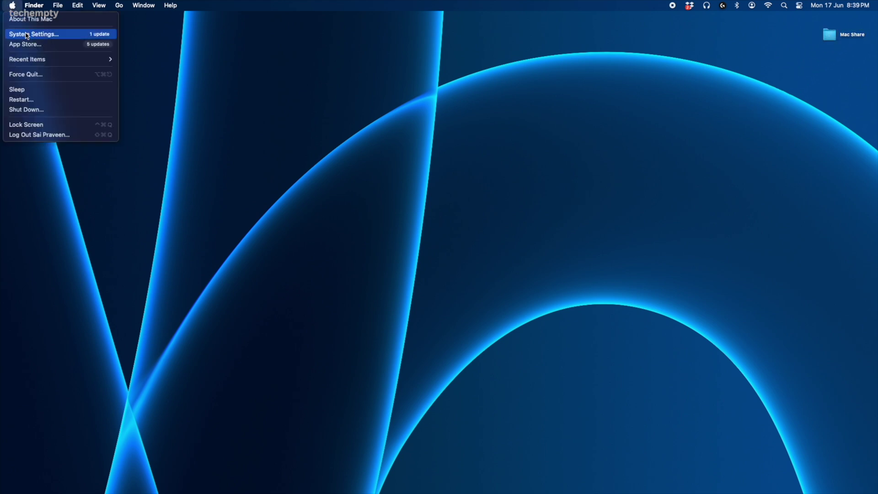
- Add Mac Share to File Sharing's Shared Folders under General > Sharing
click(28, 33)
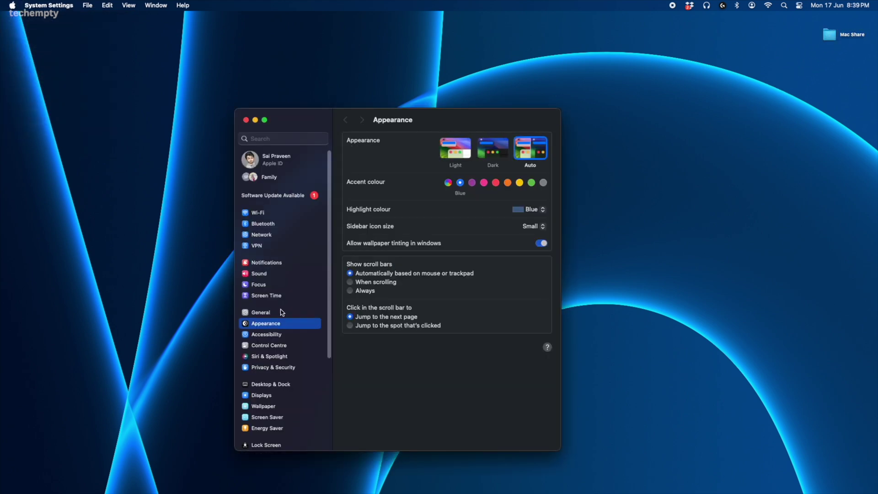
click(283, 312)
click(433, 294)
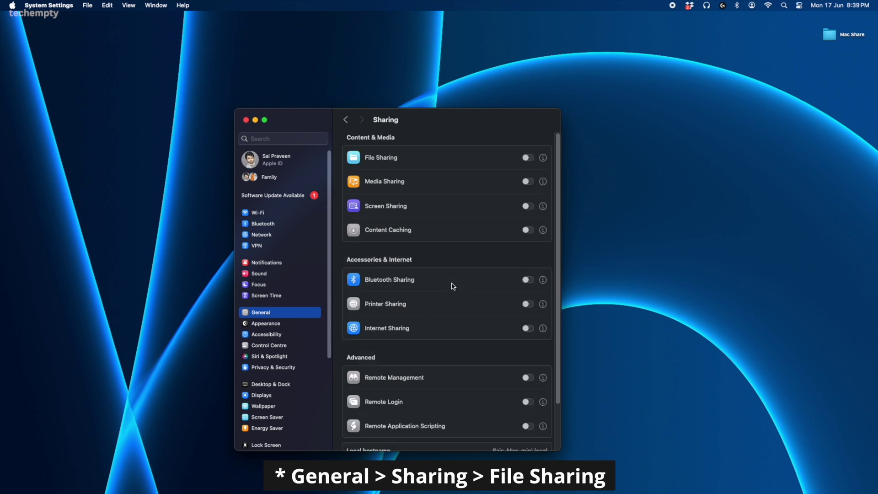
click(543, 158)
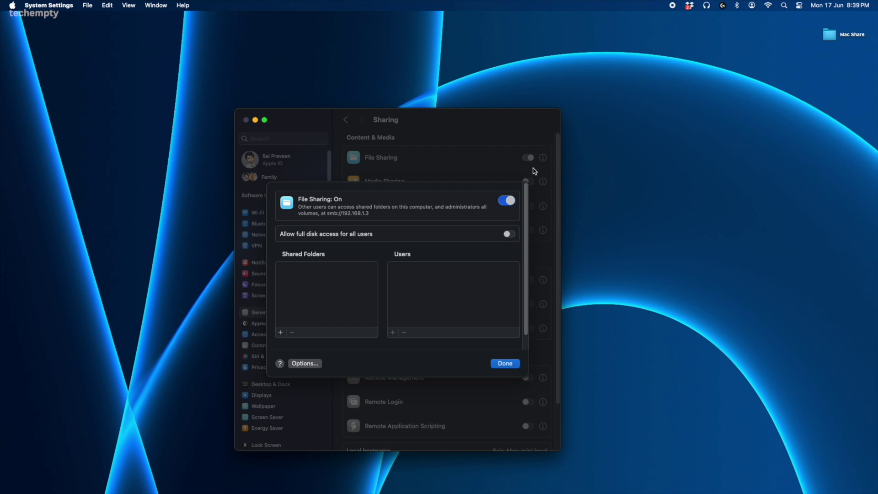
click(280, 333)
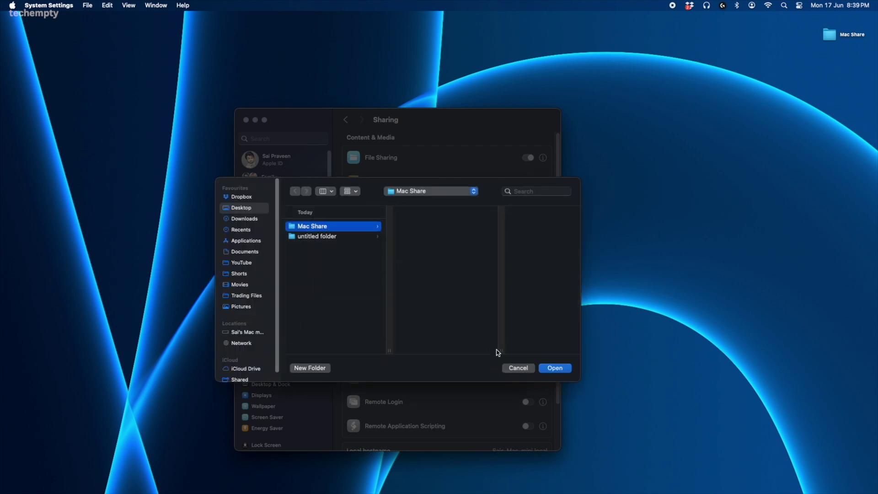
click(554, 369)
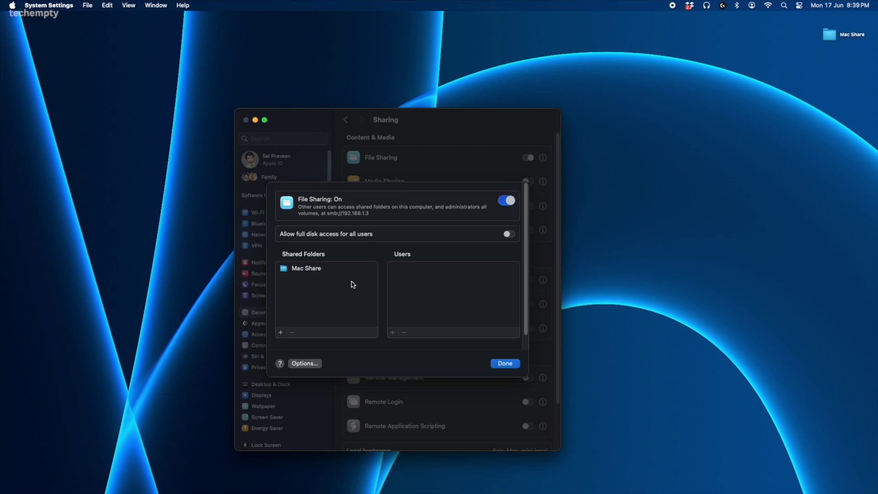
- Set Everyone to No Access on Mac Share and enable Windows (SMB) file sharing
click(320, 271)
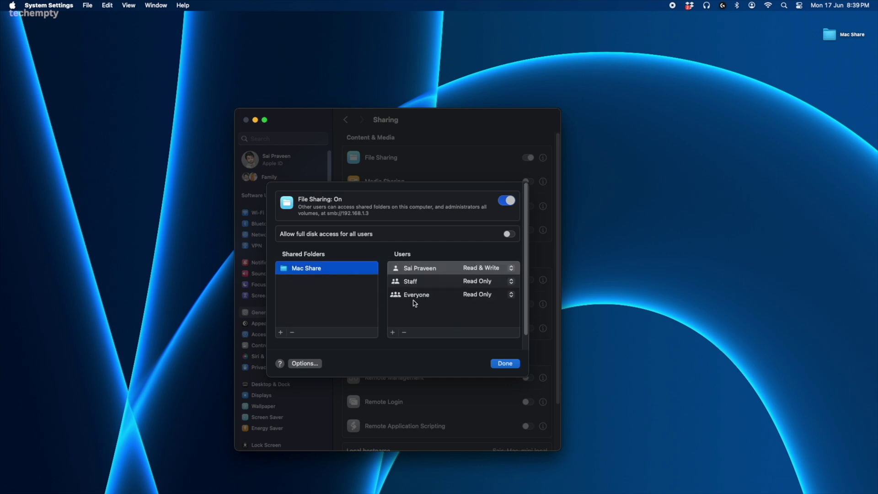
click(475, 294)
click(473, 314)
click(310, 365)
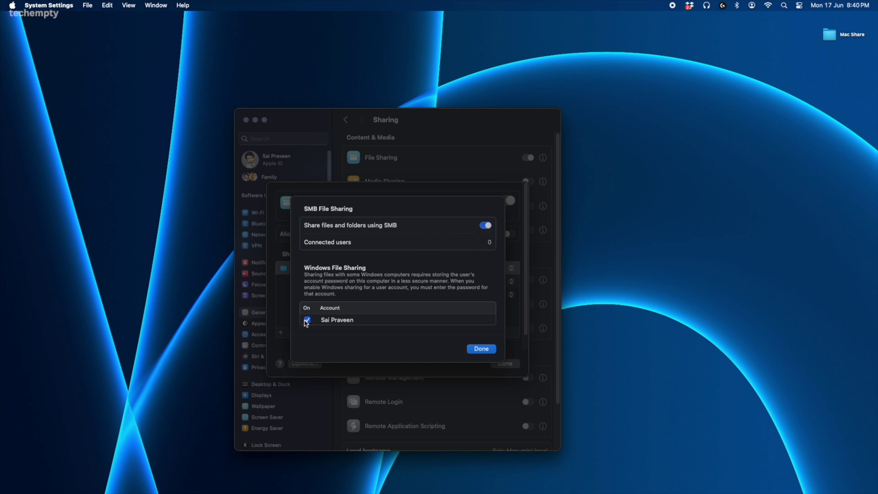
click(480, 348)
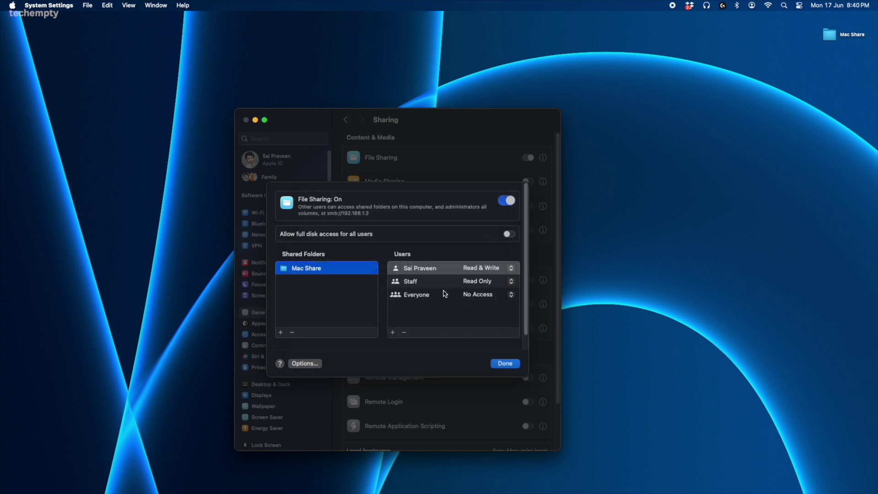
drag(342, 213, 375, 216)
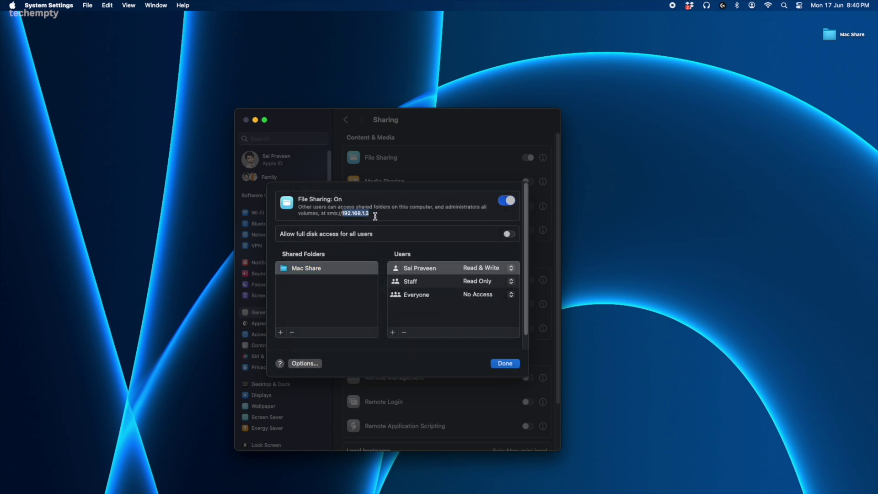
click(504, 363)
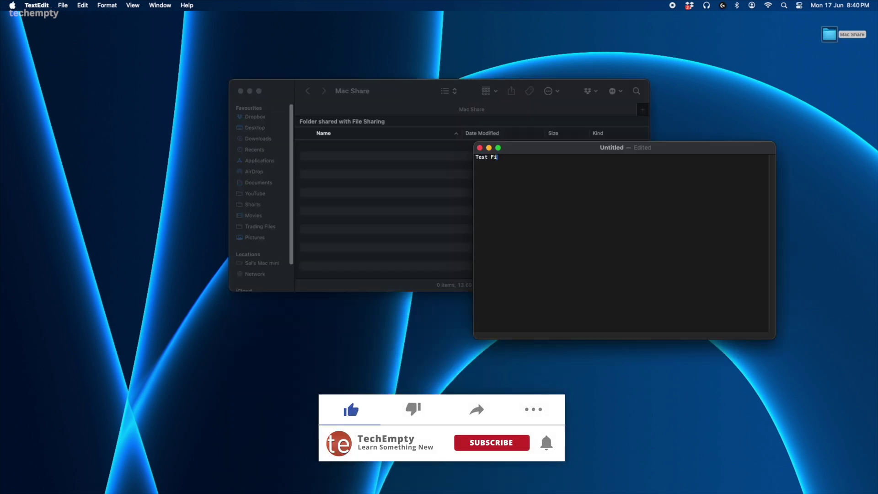
- Finish typing 'Test Files on Mac' and save the document as 'test' in Mac Share
text(es on Mac)
key(super+s)
click(538, 245)
click(623, 163)
text(test)
click(779, 344)
key(super+q)
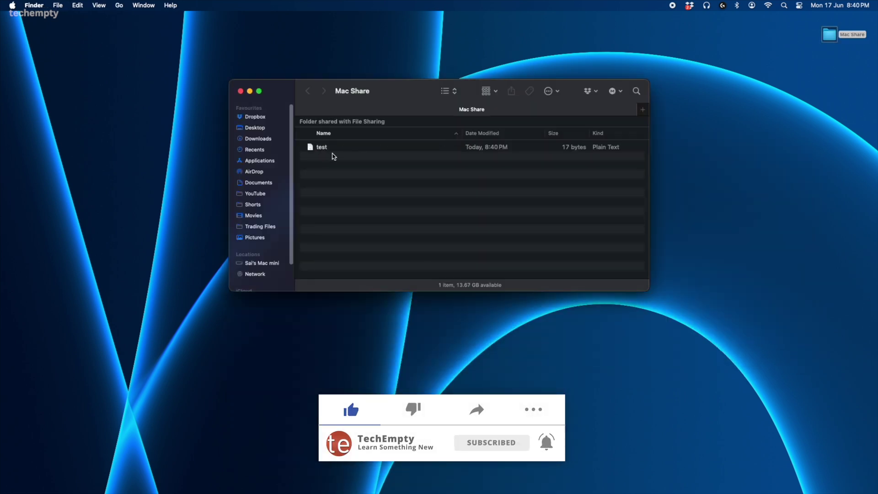
- Go to Network & internet > Advanced network settings > Advanced sharing settings
click(337, 483)
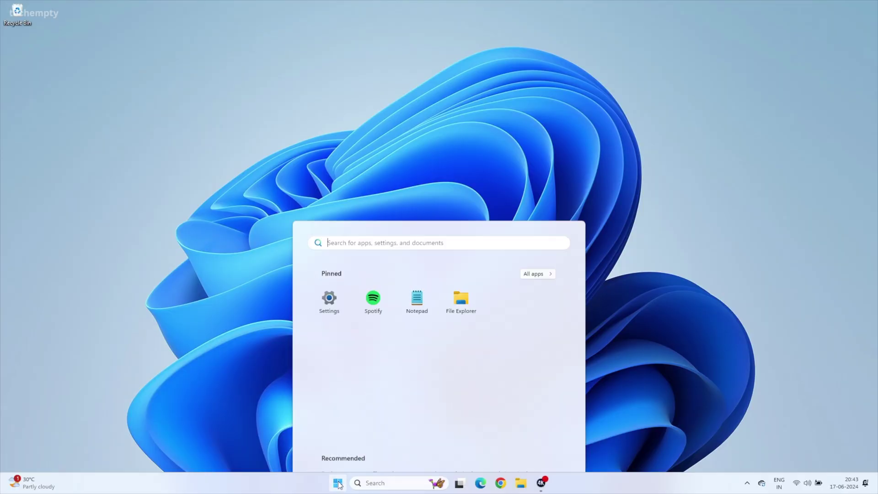
click(334, 216)
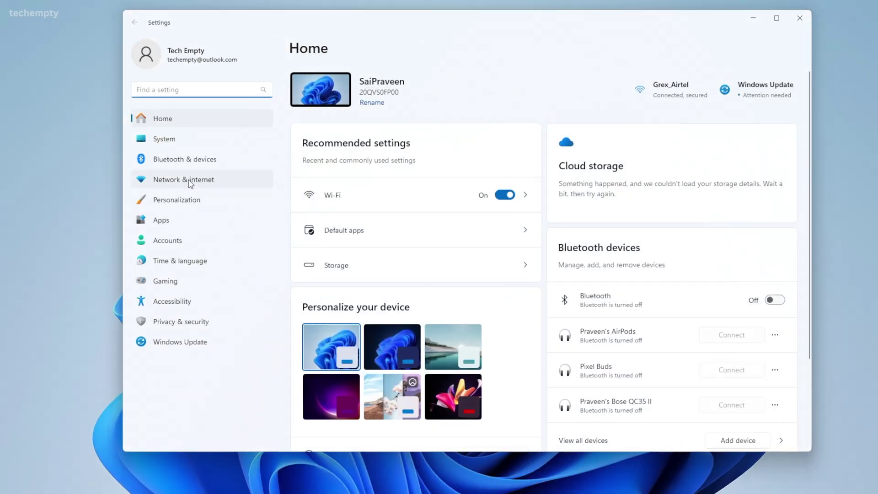
click(189, 181)
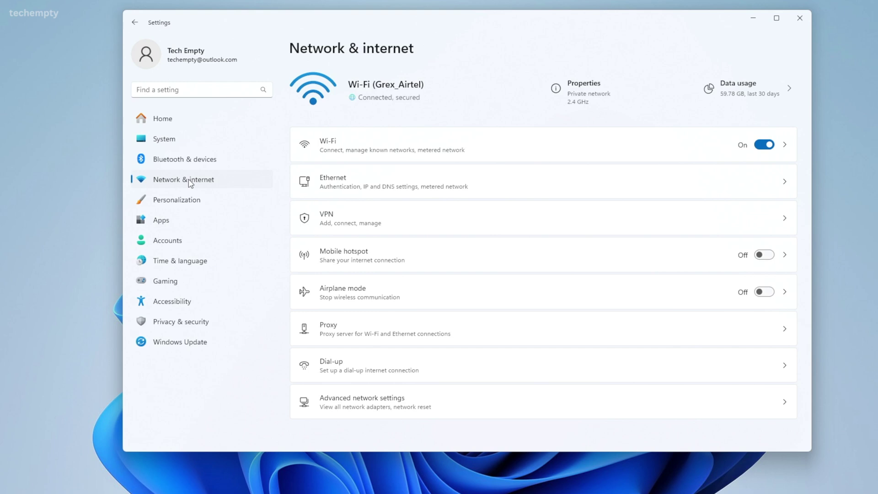
click(379, 401)
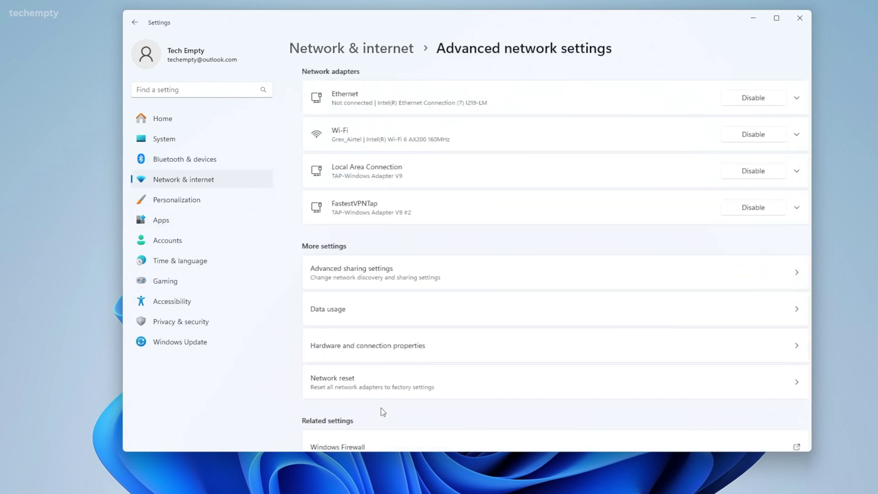
click(447, 277)
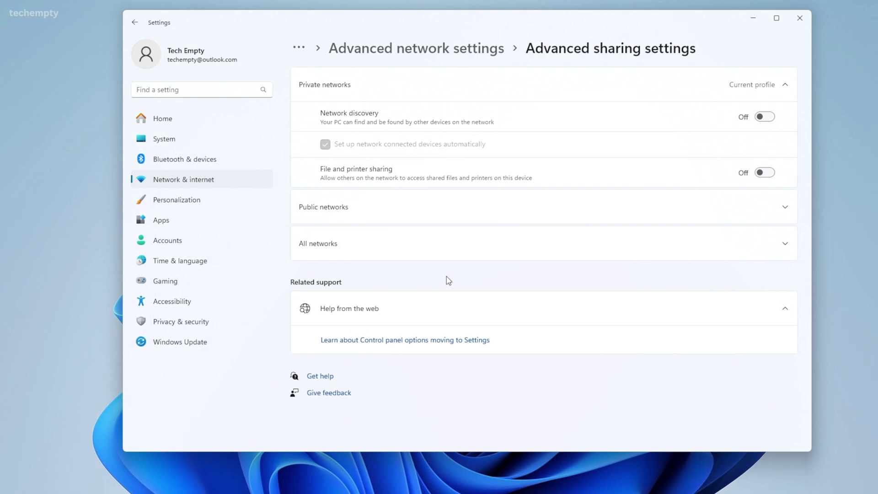
- Turn on network discovery, file and printer sharing, and public folder sharing for all networks
click(771, 118)
click(770, 174)
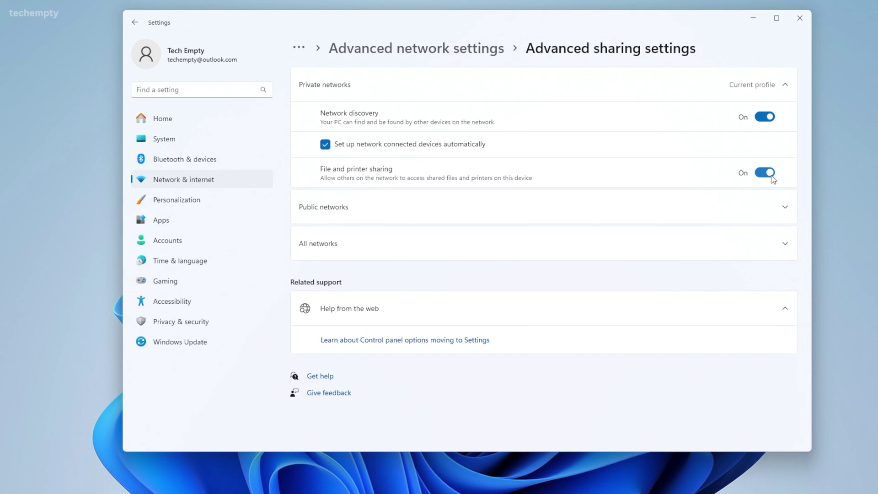
click(784, 246)
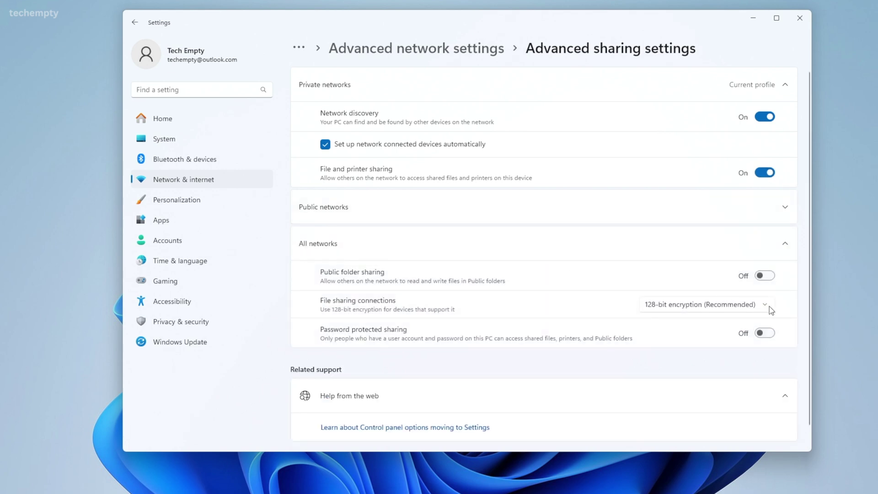
click(770, 279)
click(799, 18)
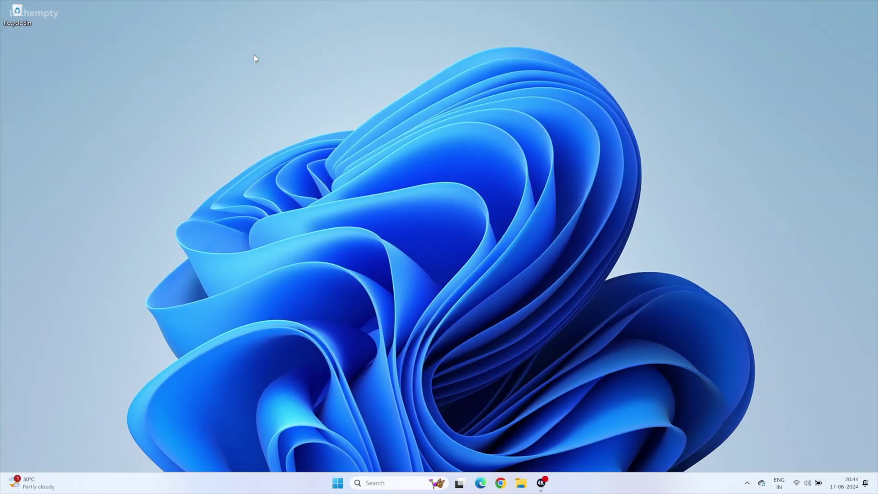
- Create a new desktop folder named 'Windows Share'
right_click(254, 55)
mouse_move(297, 113)
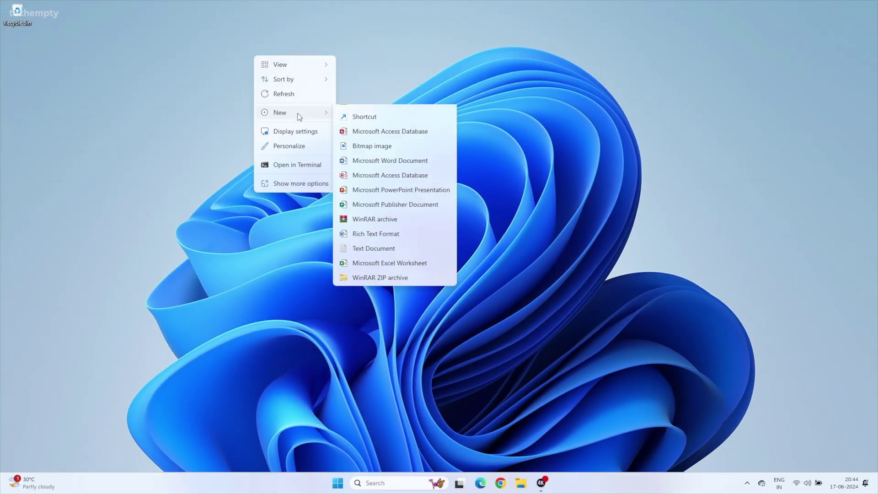
click(357, 115)
text(Windows Share)
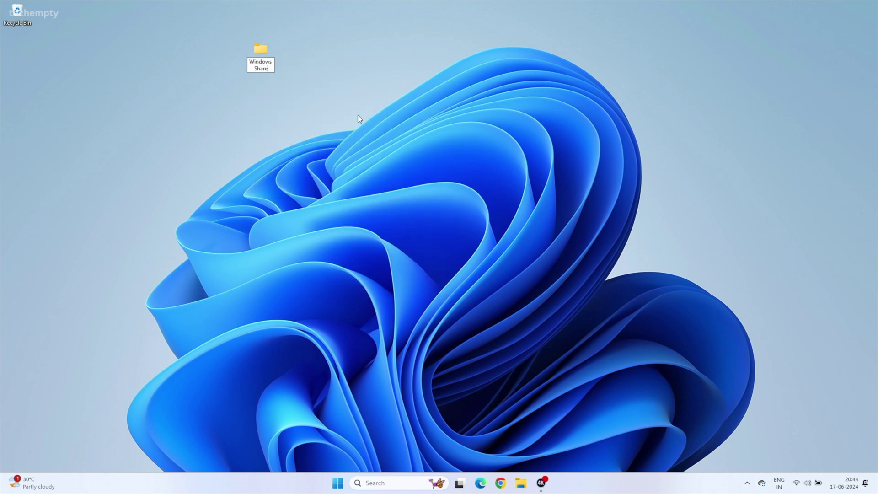
key(Return)
- Share Windows Share from its Properties Sharing tab, keeping Read/Write permission
right_click(260, 60)
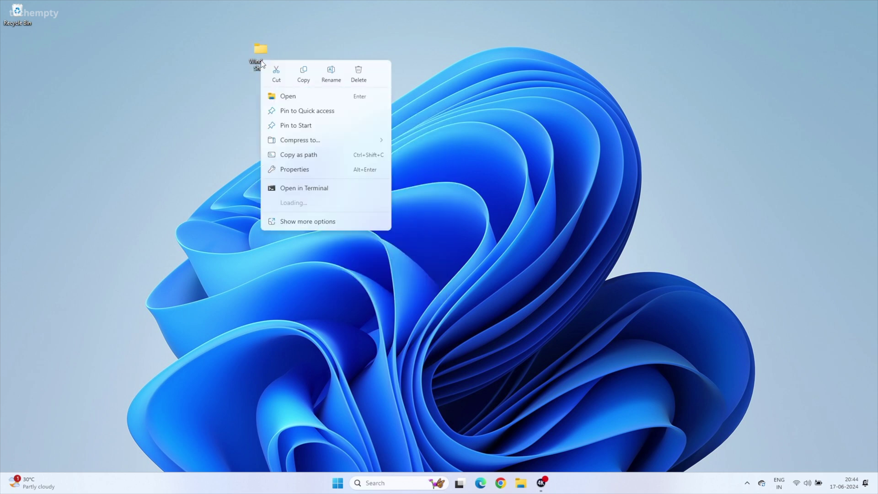
click(299, 169)
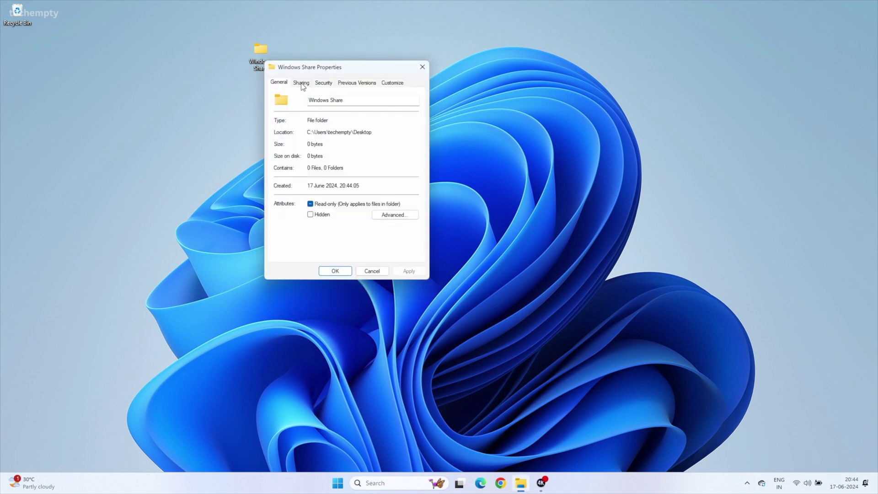
click(301, 83)
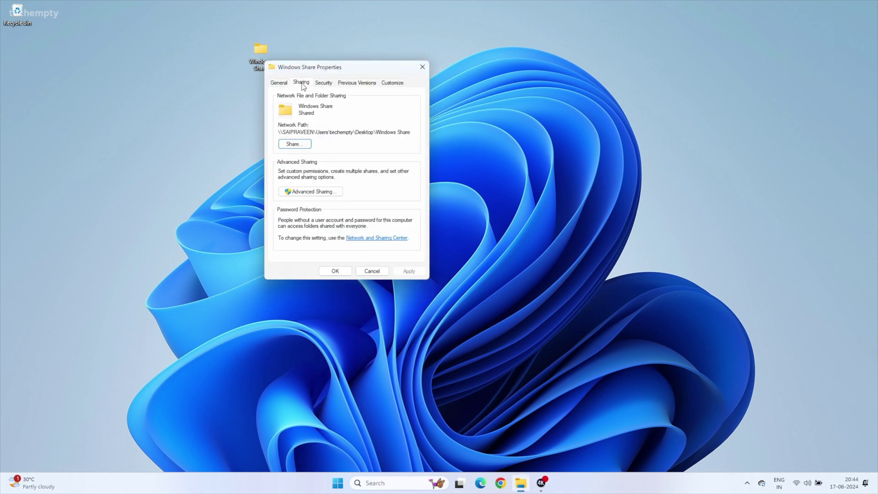
click(294, 144)
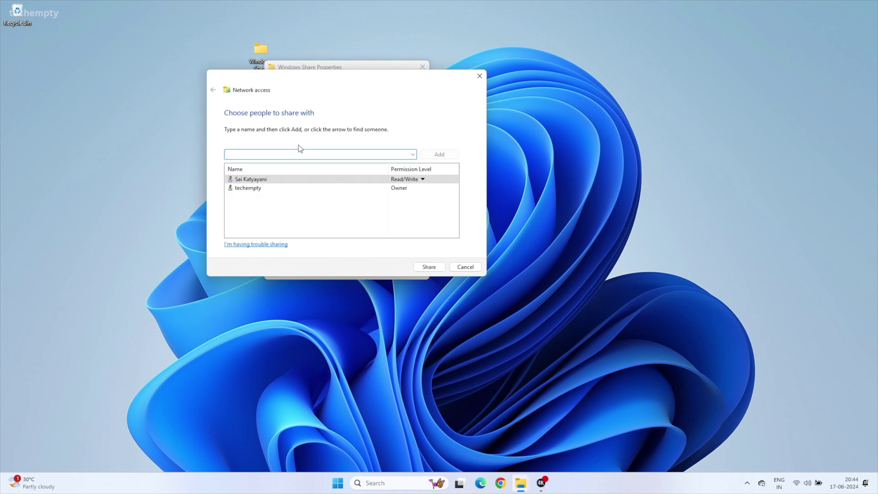
click(412, 155)
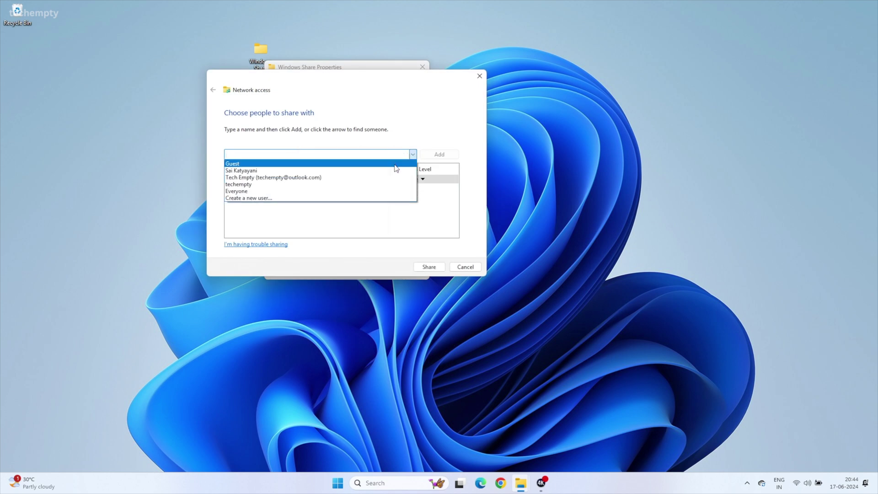
click(381, 223)
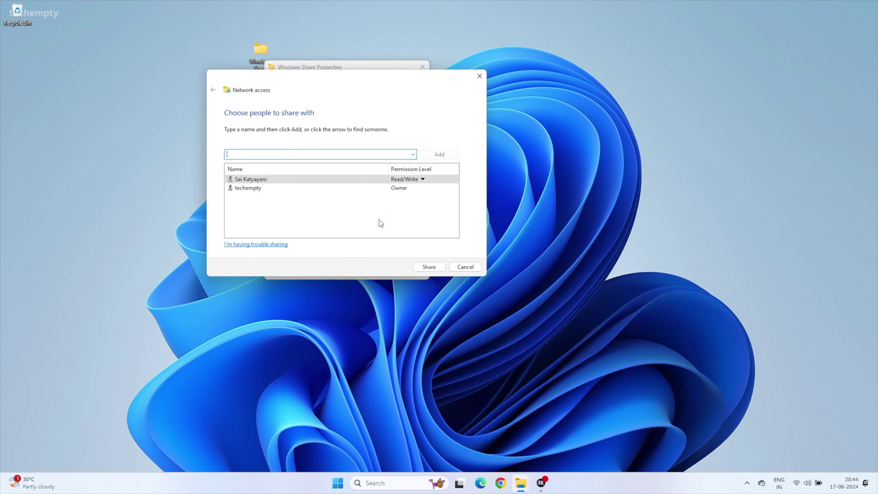
click(409, 180)
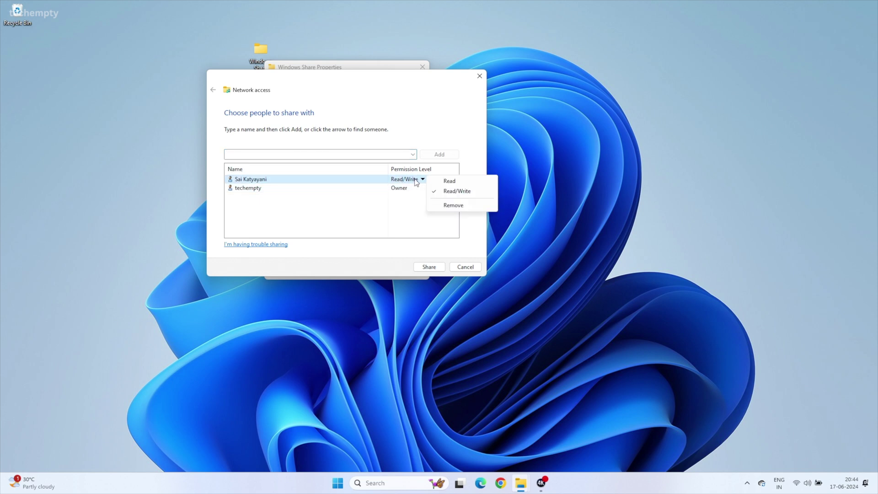
click(356, 211)
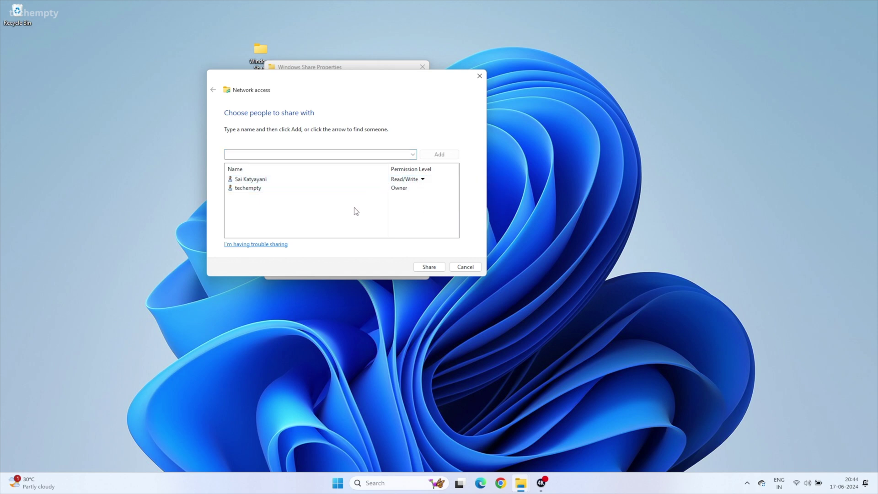
click(432, 267)
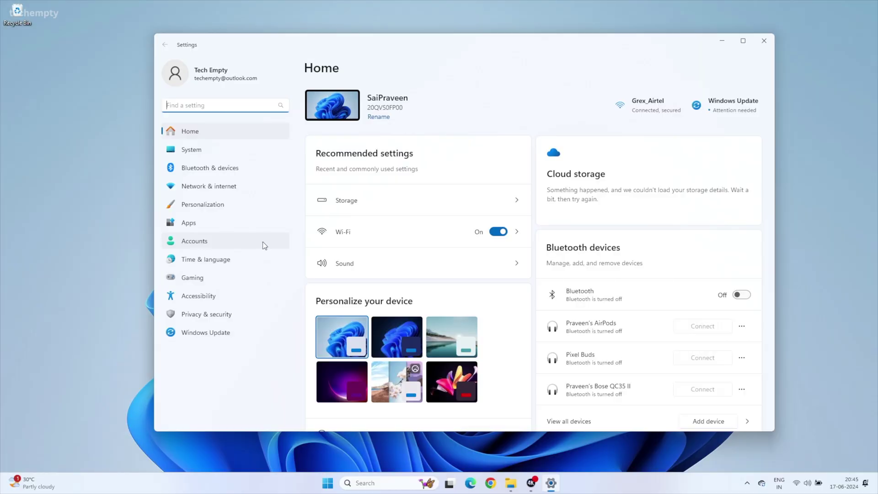
- Go to Accounts > Sign-in options in Settings
click(248, 242)
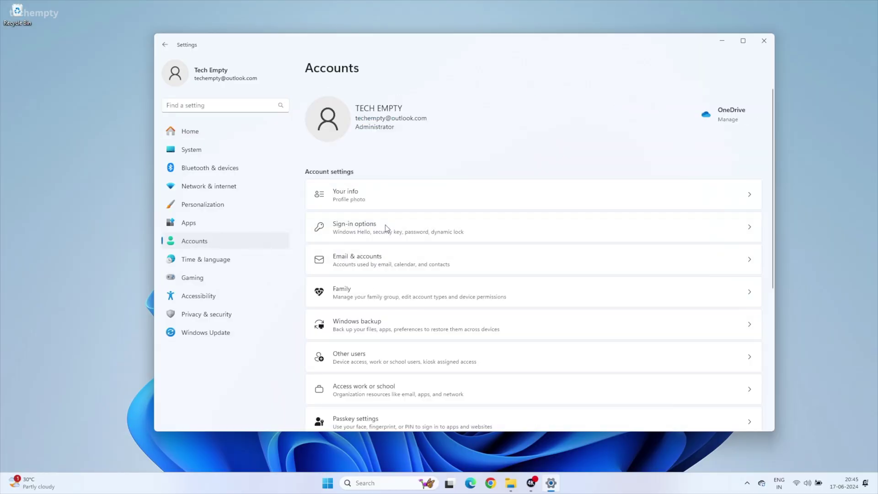
click(398, 231)
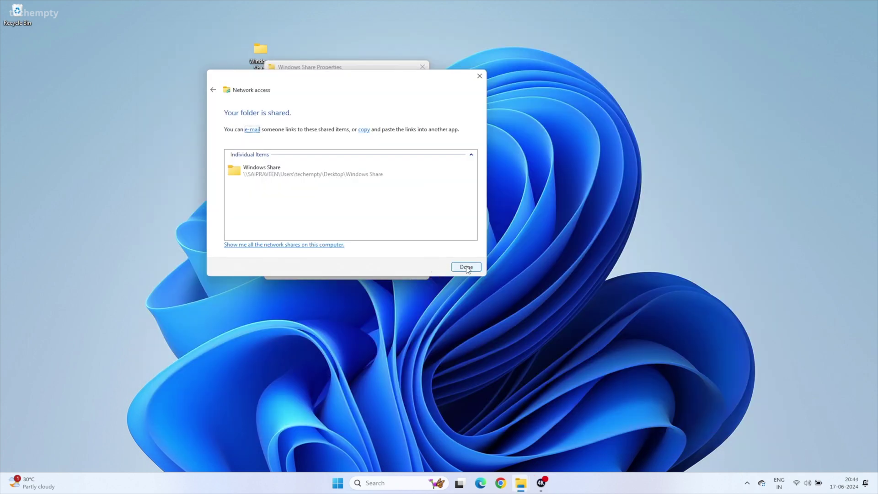
- Enable Advanced Sharing for Windows Share with a 20-user limit and close Properties
click(466, 267)
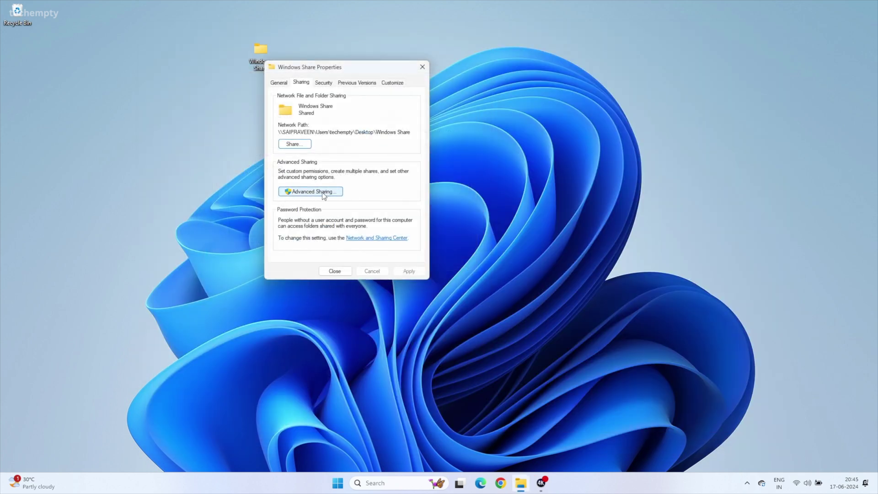
click(321, 192)
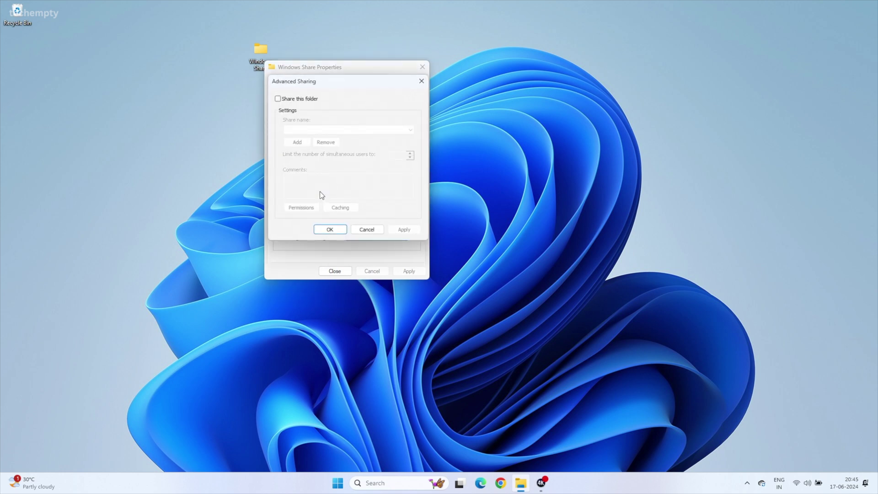
click(278, 99)
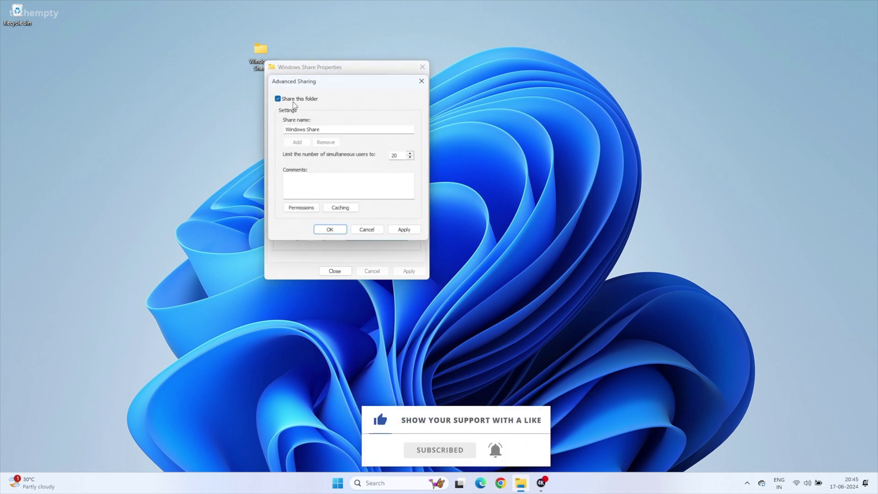
click(408, 230)
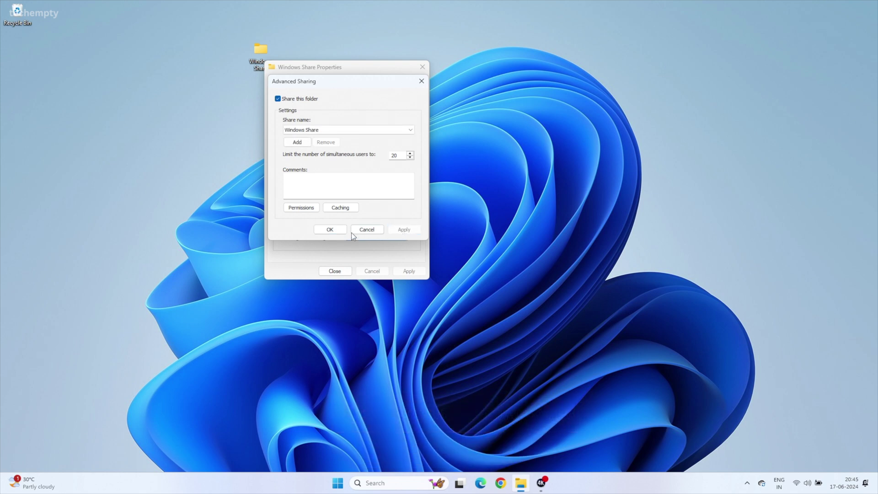
click(336, 229)
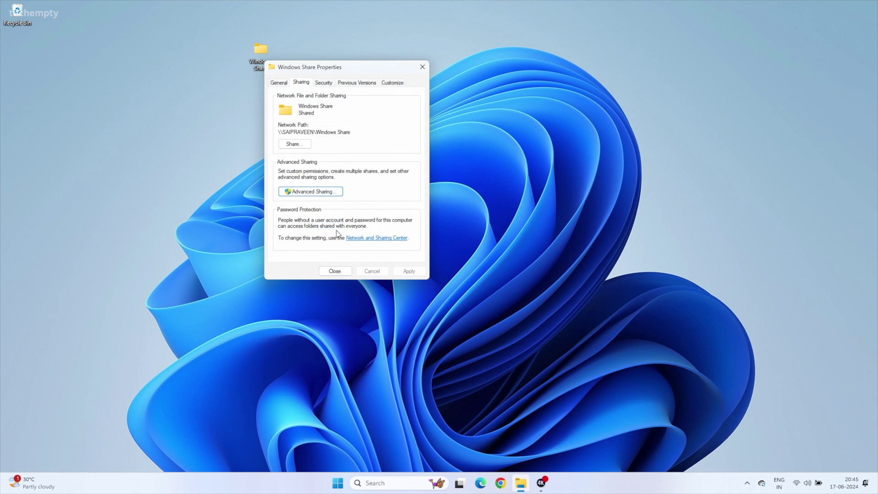
click(334, 271)
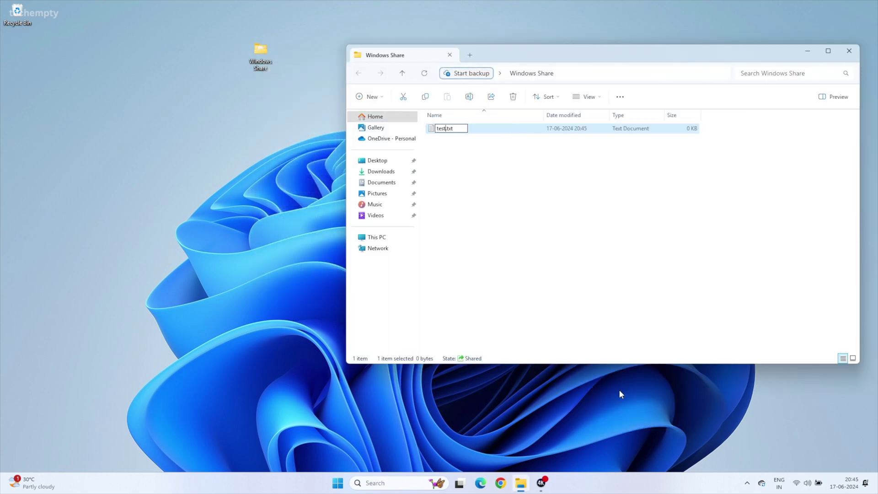
- Name the text file 'test windows file' and browse Network in a new Finder window
text(indows file)
key(Return)
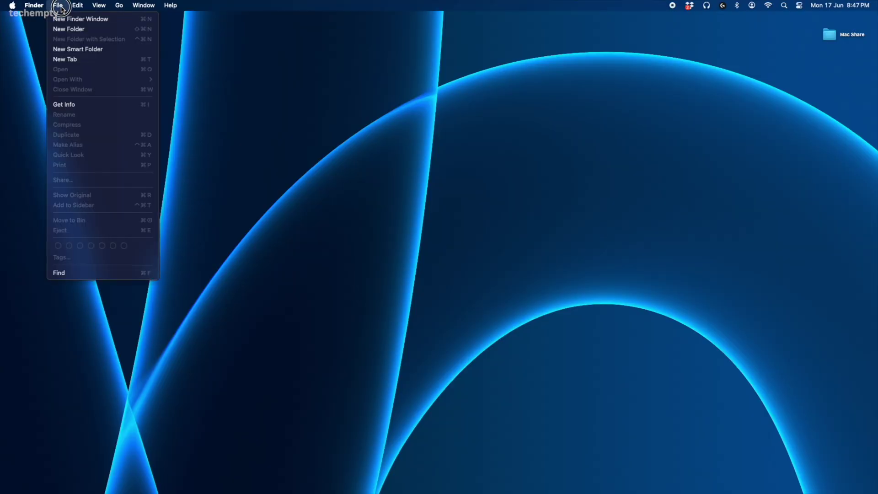
click(61, 6)
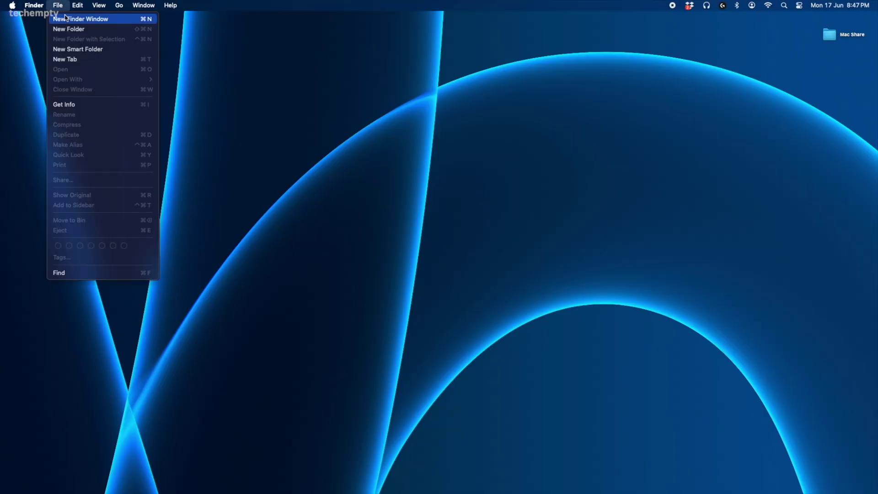
click(69, 19)
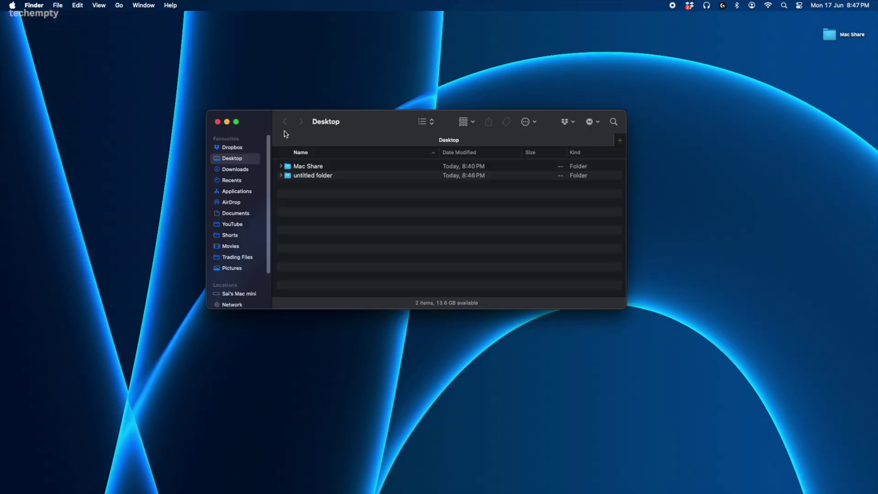
scroll(239, 272, down, 3)
click(231, 263)
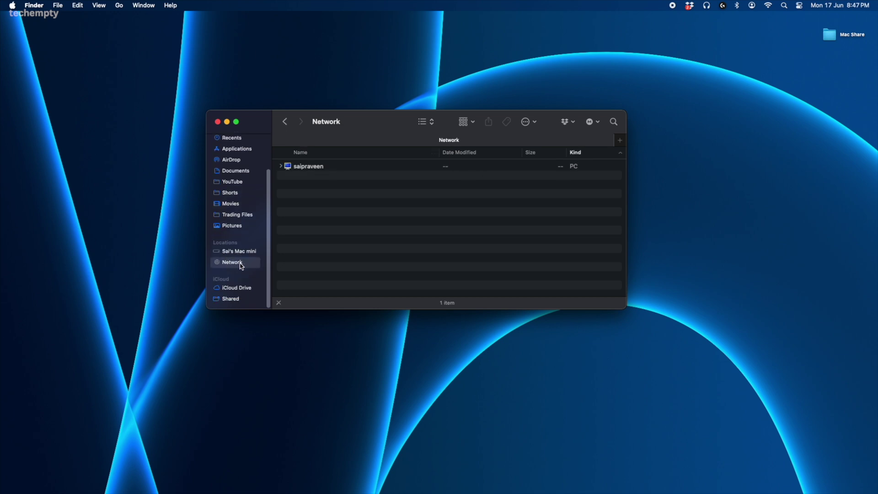
- Sign in to the Windows PC with the account password and open Windows Share to test windows file.txt
click(314, 167)
double_click(400, 166)
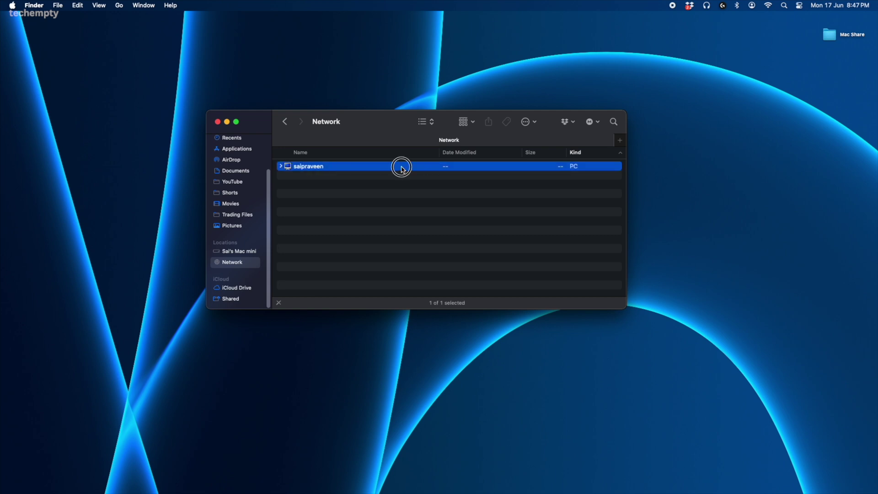
click(599, 153)
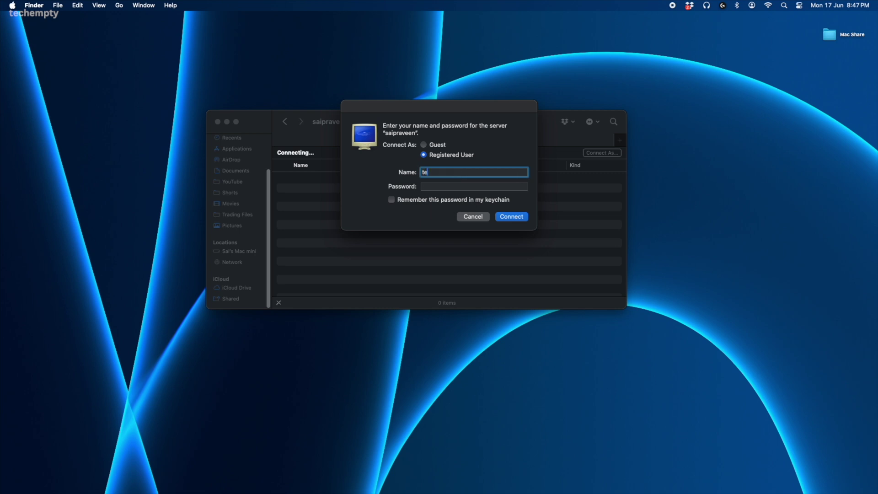
key(cmd+v)
key(Return)
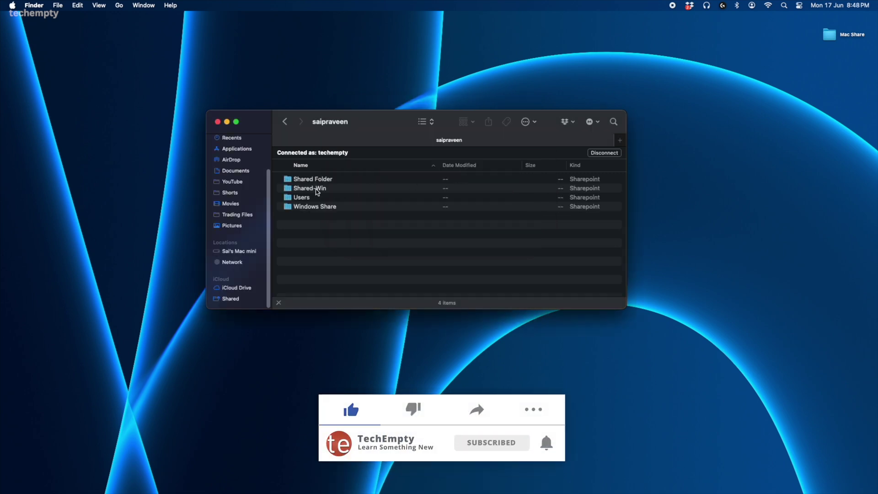
click(315, 208)
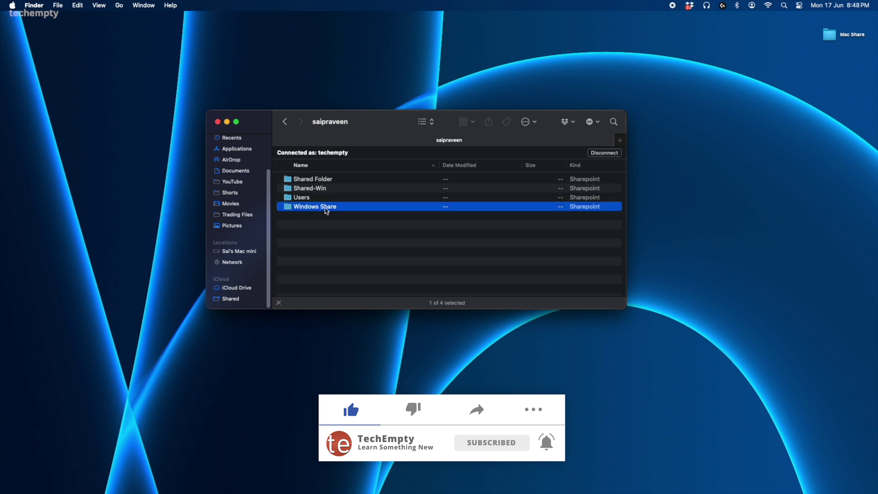
double_click(326, 208)
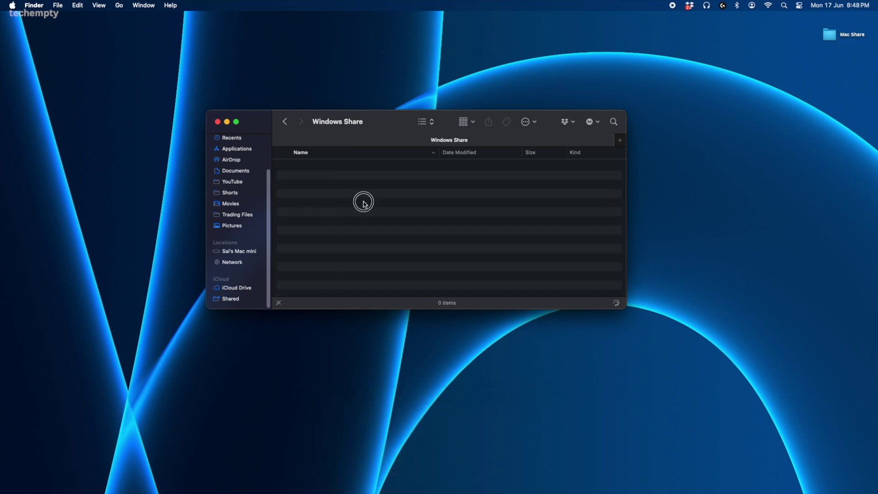
click(310, 169)
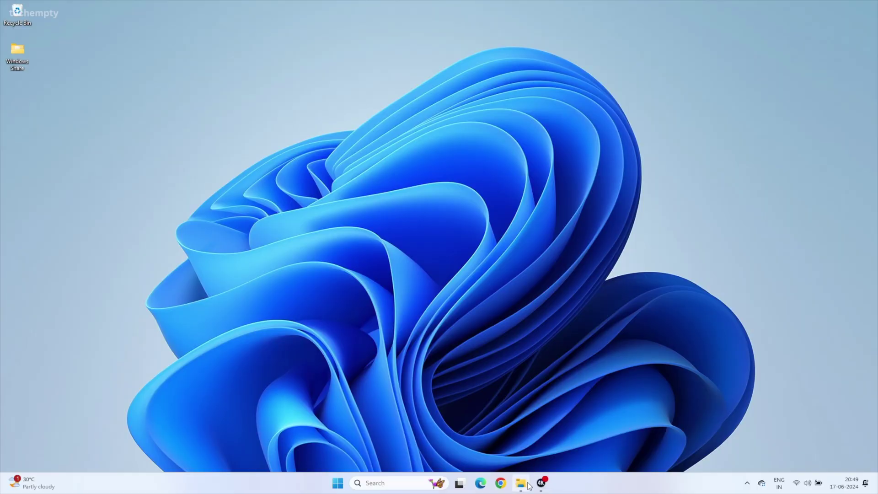
- From a This PC window, open Folder Options on the View tab
click(526, 484)
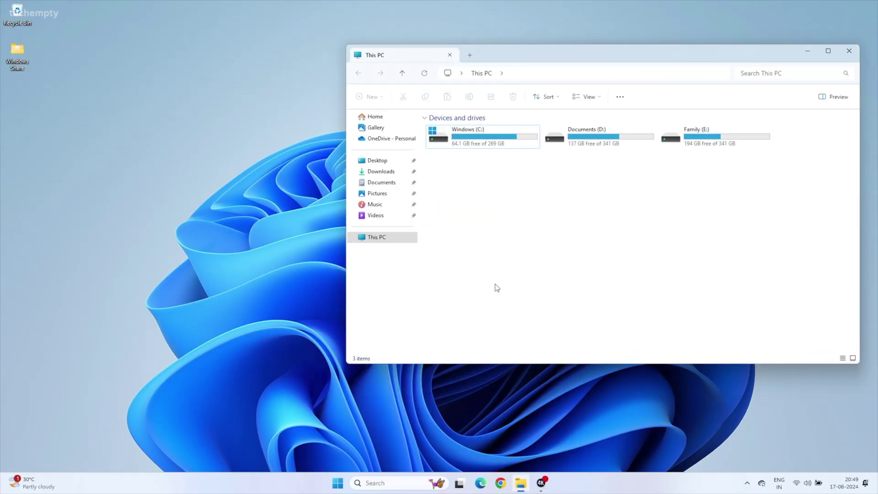
click(620, 97)
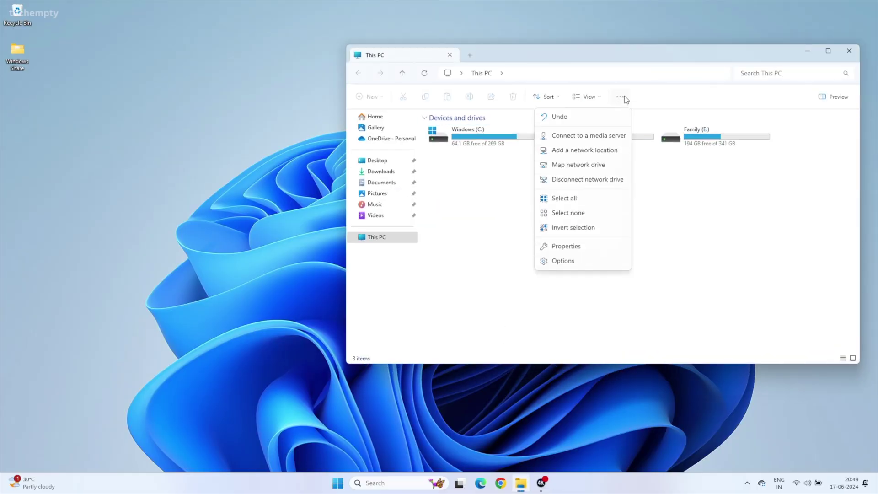
click(585, 261)
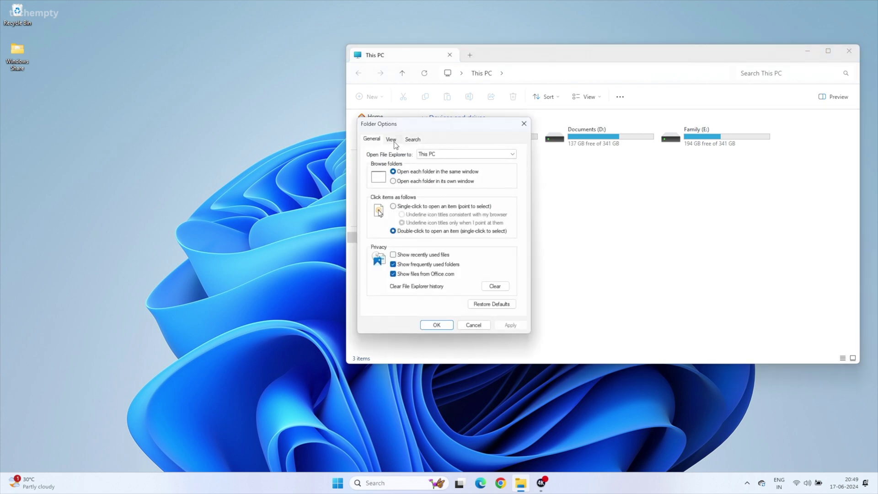
click(394, 143)
scroll(423, 268, down, 7)
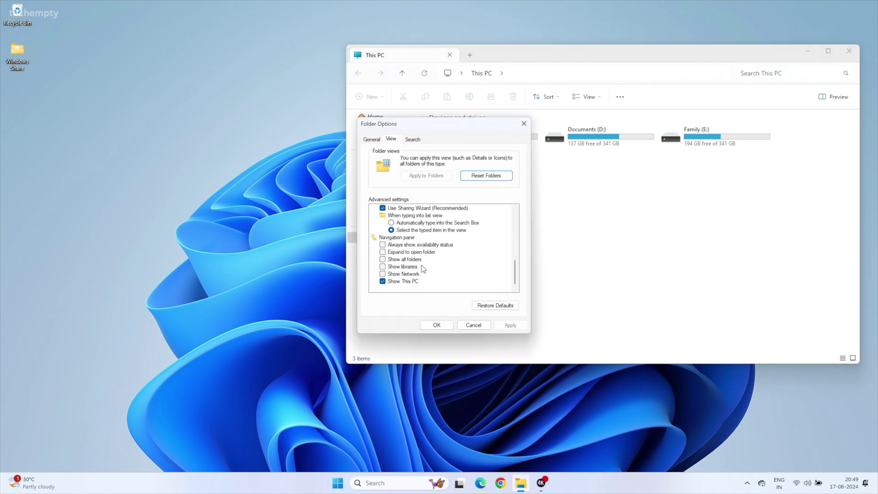
- Show This PC and Network in the navigation pane, then start Map network drive from Network
click(382, 281)
click(383, 273)
click(508, 325)
click(437, 325)
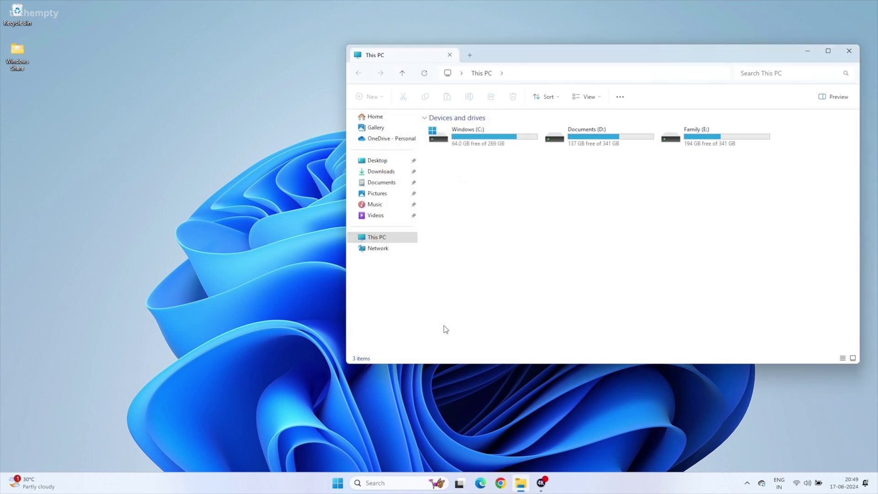
right_click(391, 251)
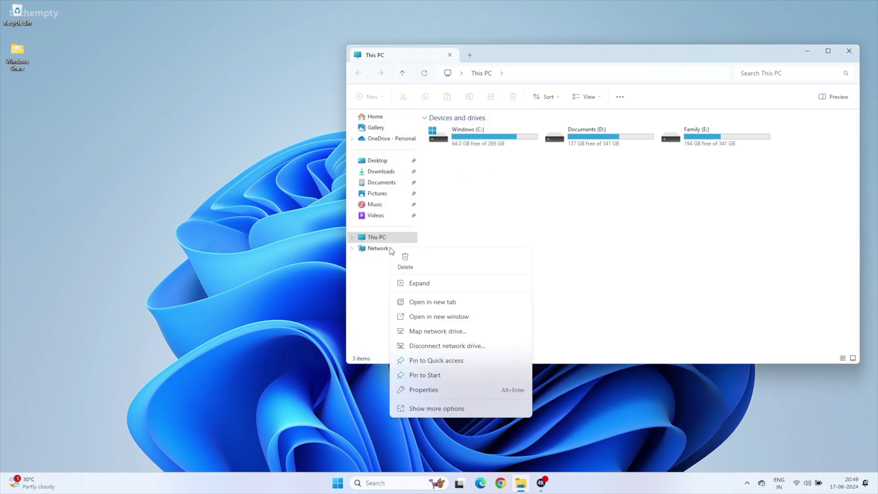
click(447, 333)
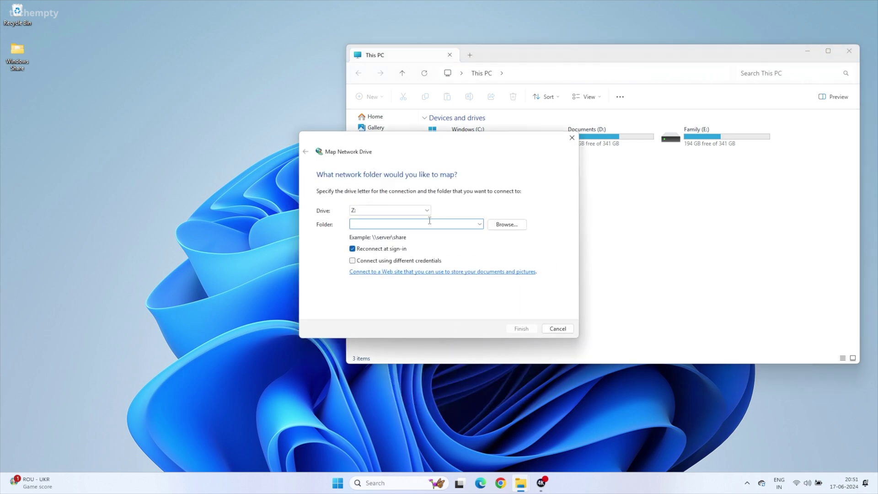
- Map \\192.168.1.3\Mac Share as drive Z:
text(\\192.168.1.3)
text(Mac Shar)
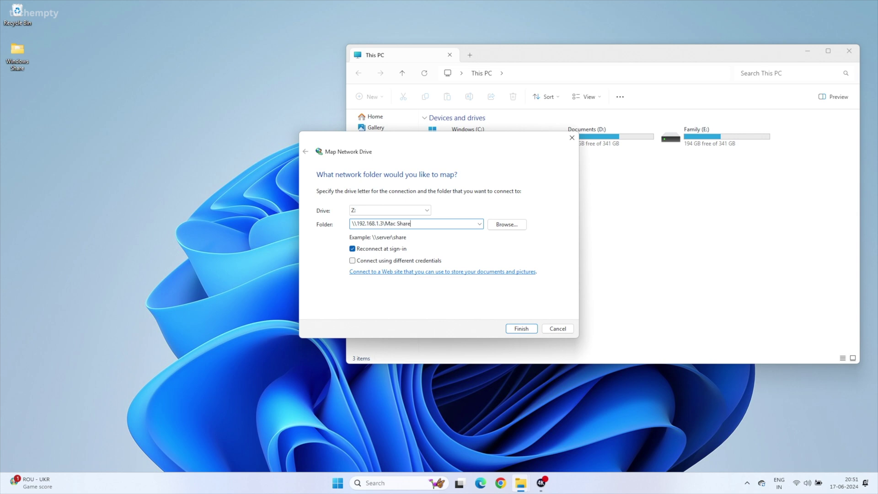
key(Return)
- Enter the network username and password, then open test.txt on Mac Share (Z:)
text(techempty)
key(Tab)
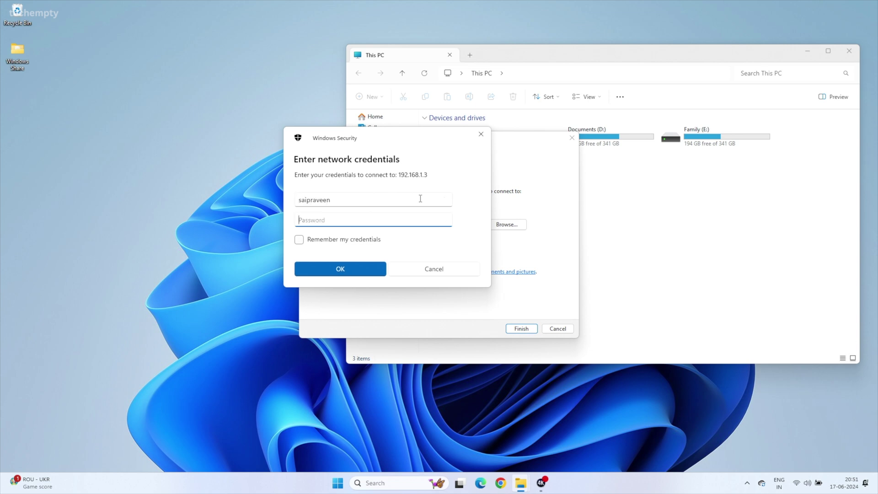
text(********)
key(Return)
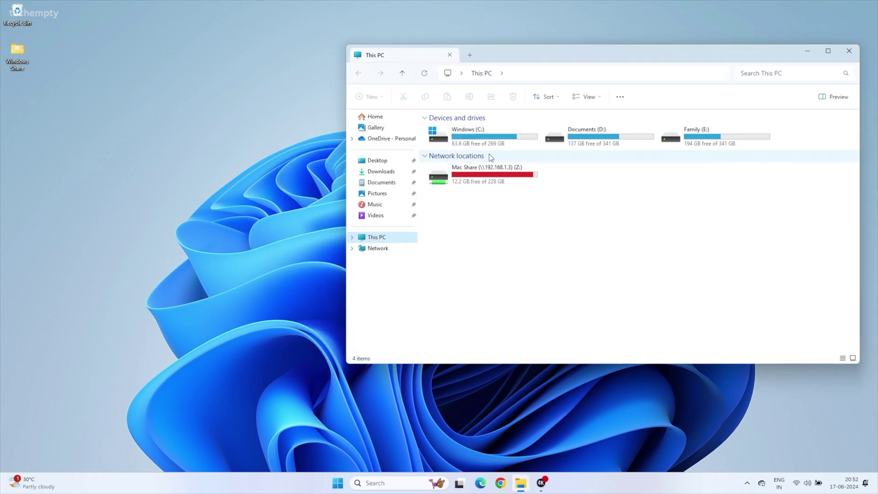
double_click(484, 174)
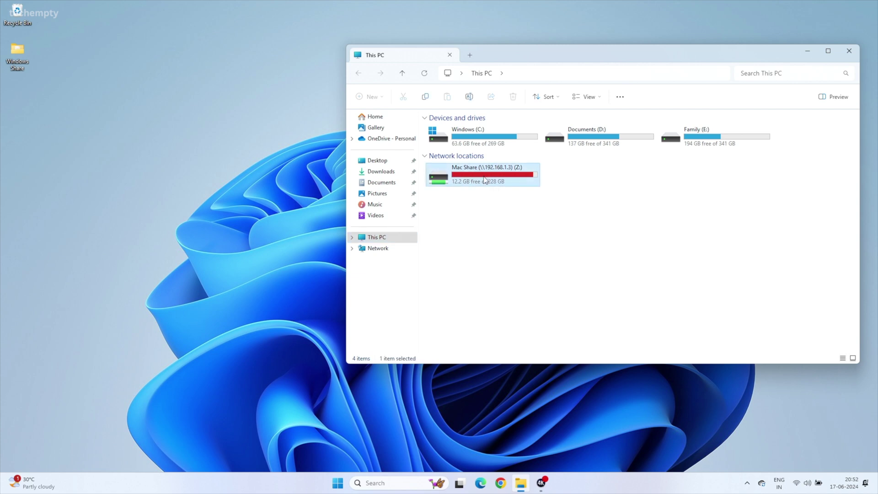
double_click(444, 130)
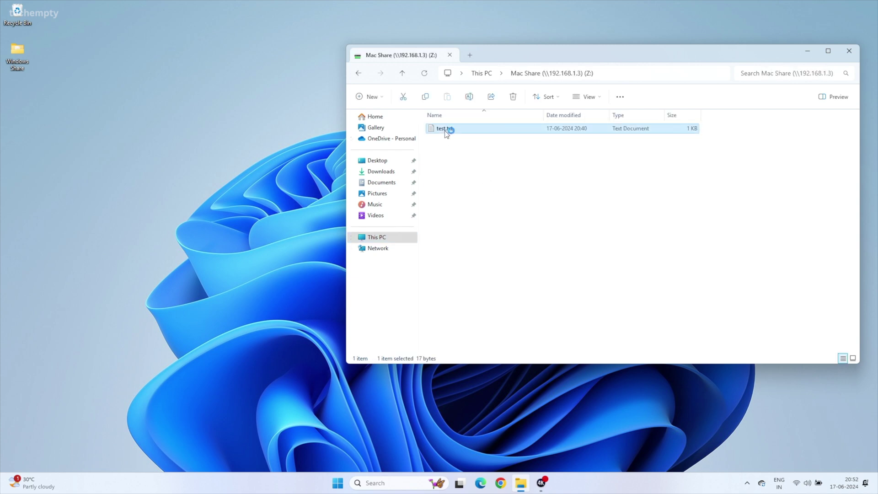